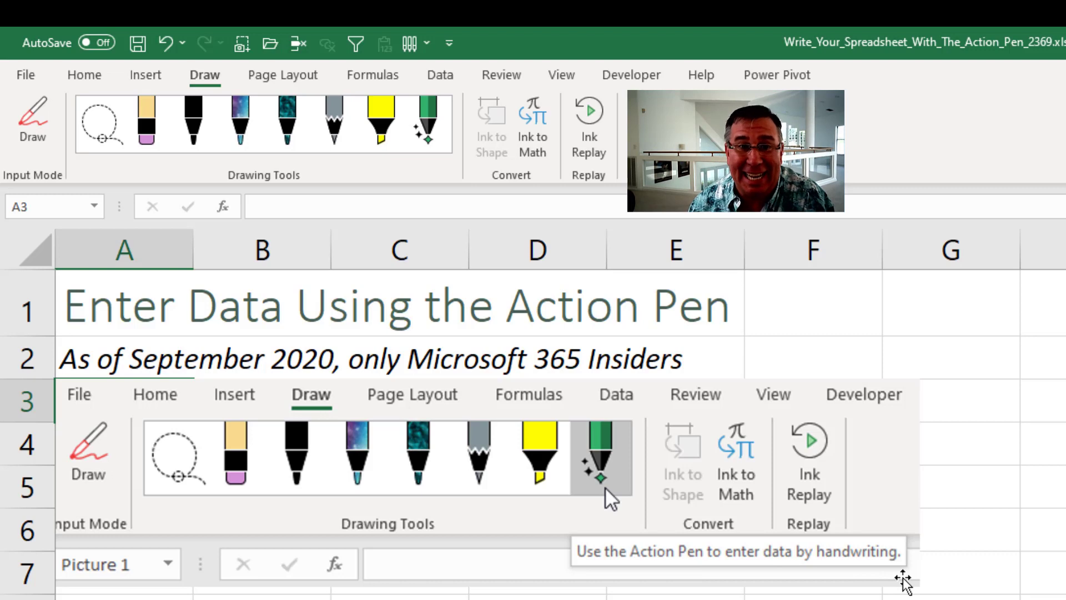
- Select cell A8 as the starting cell for handwritten number entry
left_click(111, 597)
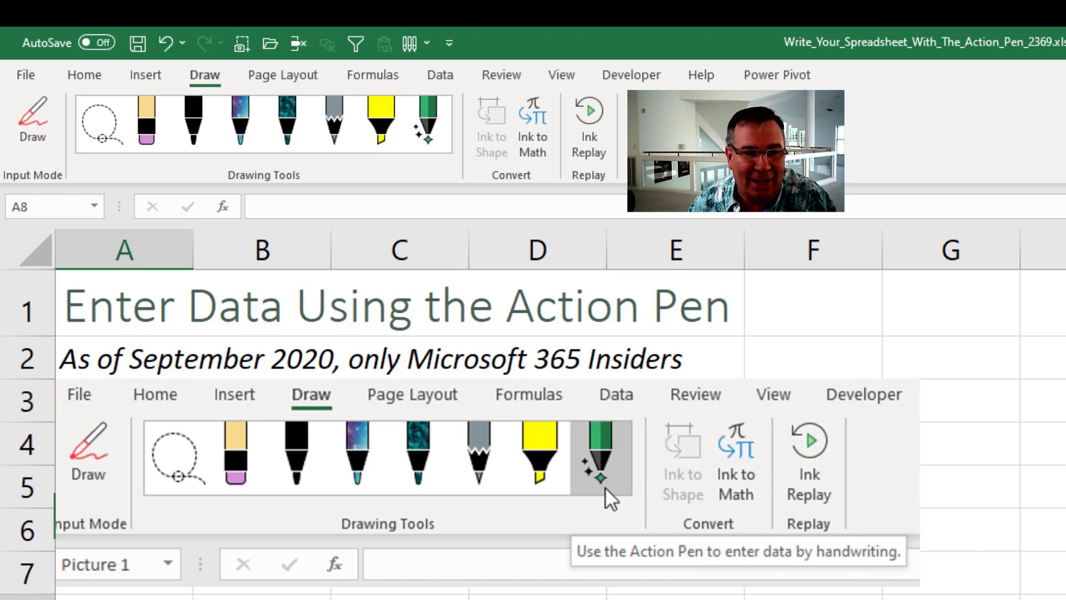
- Handwrite 123, 4567 and 890 into cells A8, A9 and A10 with the Action Pen
left_click(432, 131)
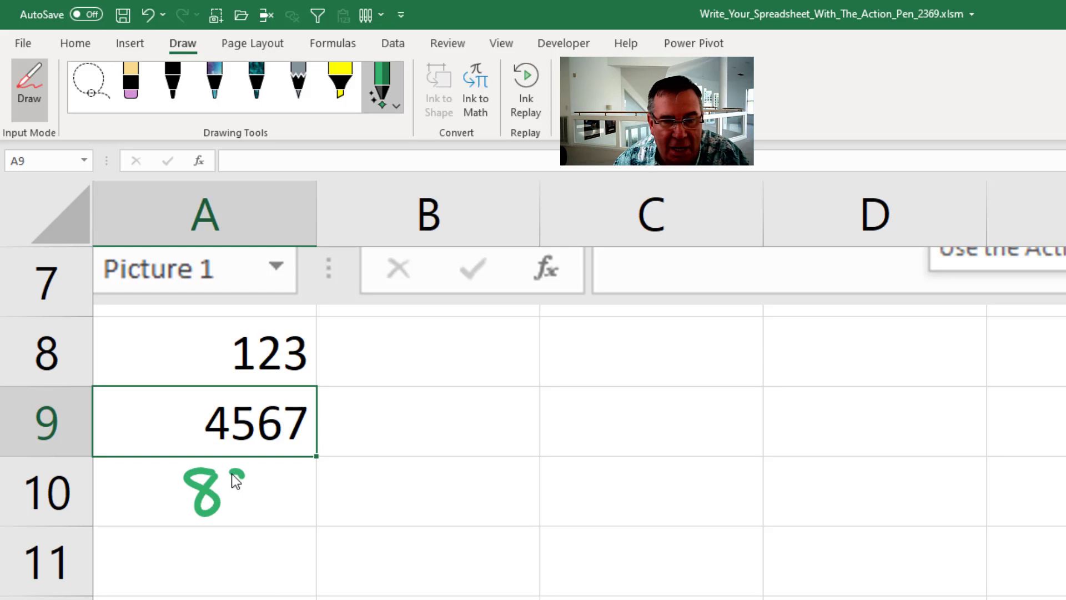
left_click_drag(243, 485, 244, 501)
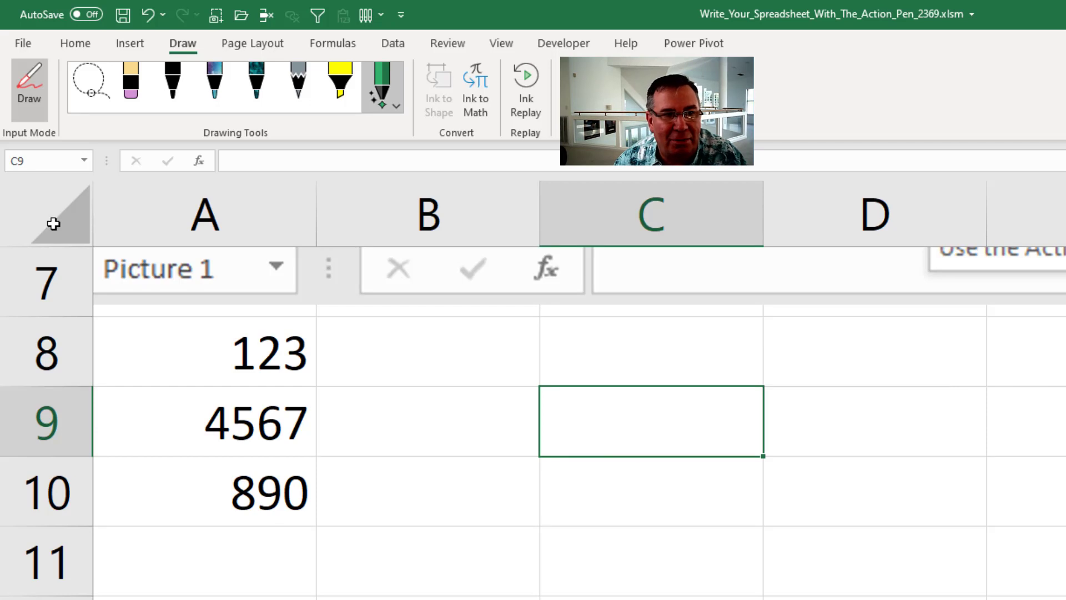
- Put =SUM(A8:A10) in A11 to show 5580, then switch Draw mode back on
left_click(32, 95)
left_click(247, 548)
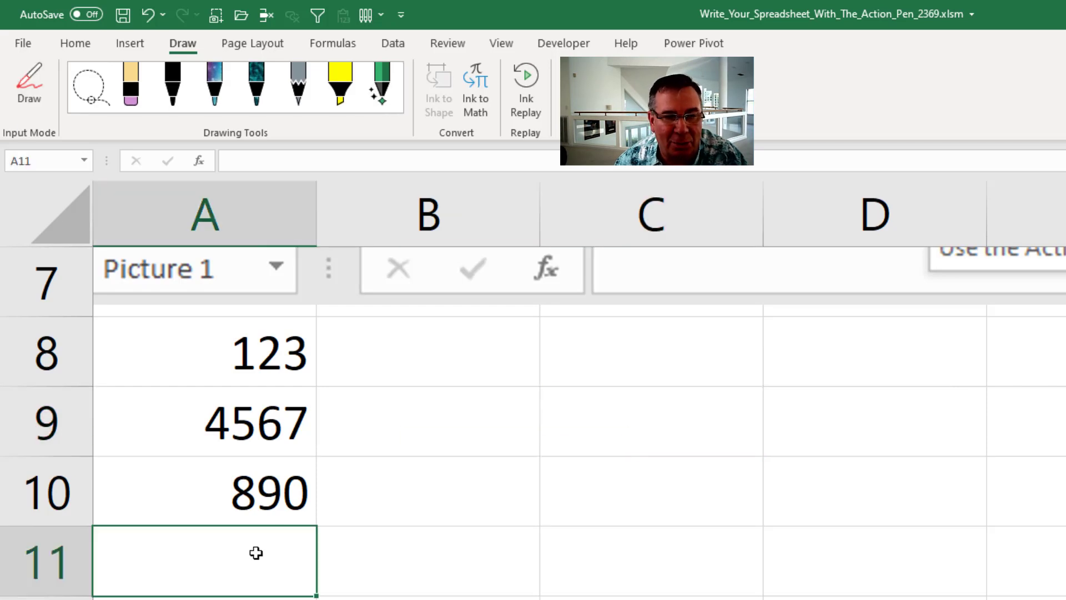
key("alt+equal")
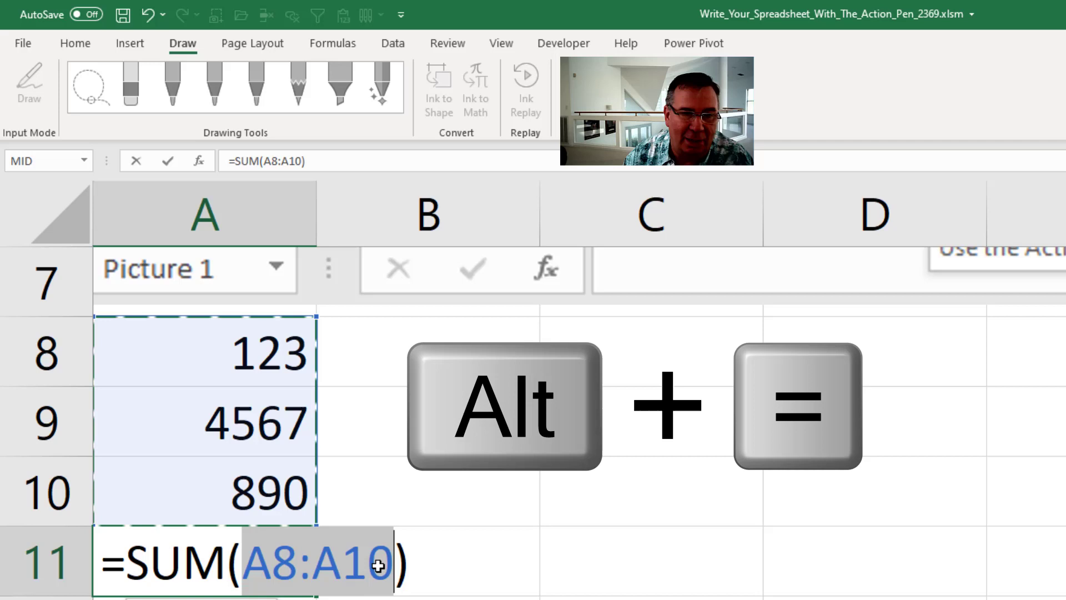
key("Return")
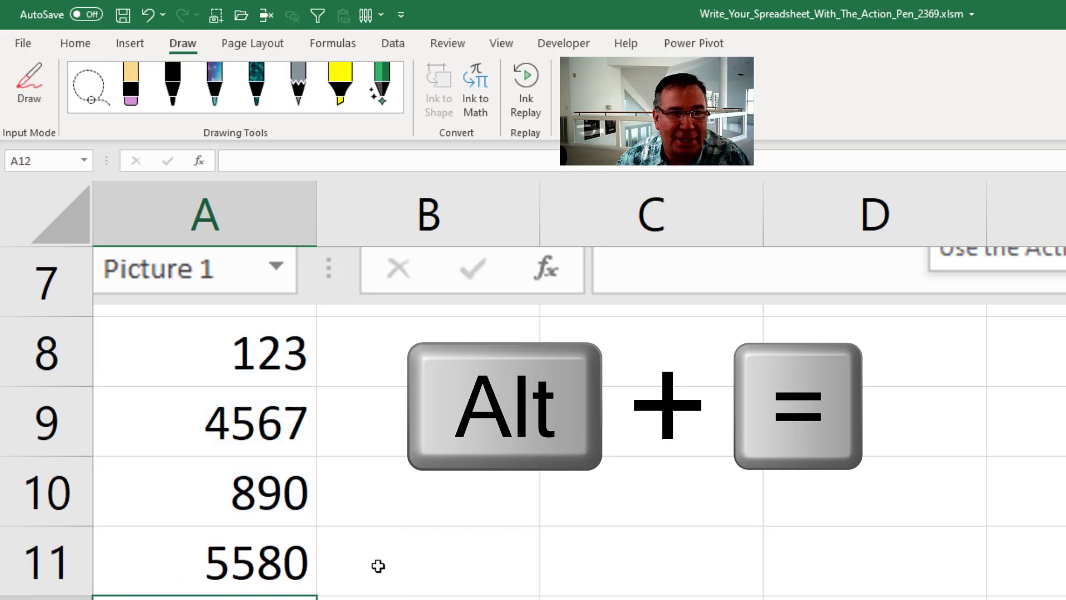
key("alt+j")
key("alt+i")
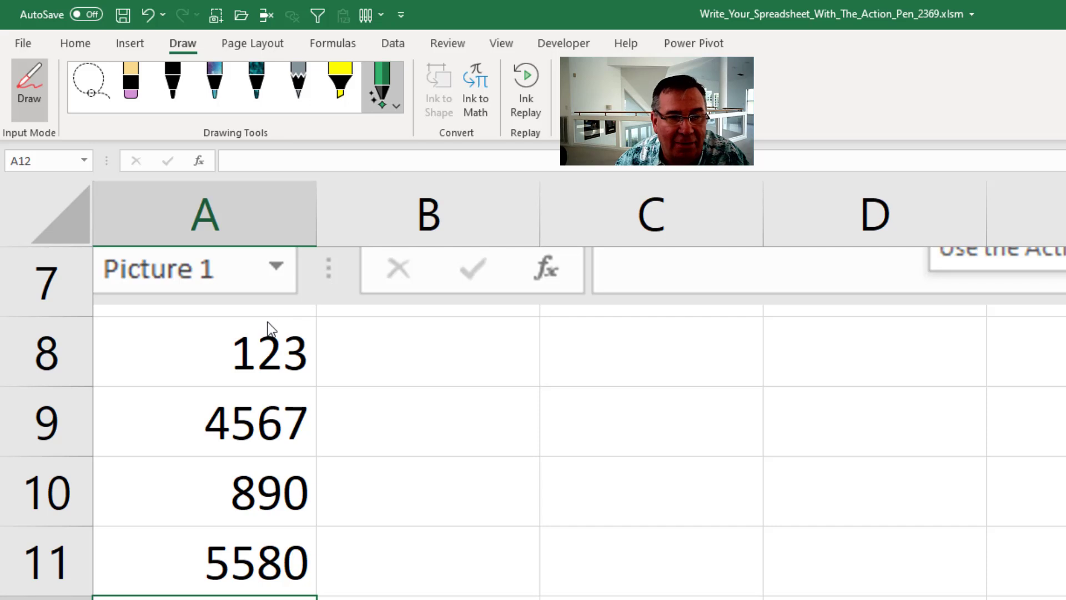
- Lasso-select 123 and 4567 in A8:A9 and change their font colour to teal
left_click_drag(203, 454, 334, 418)
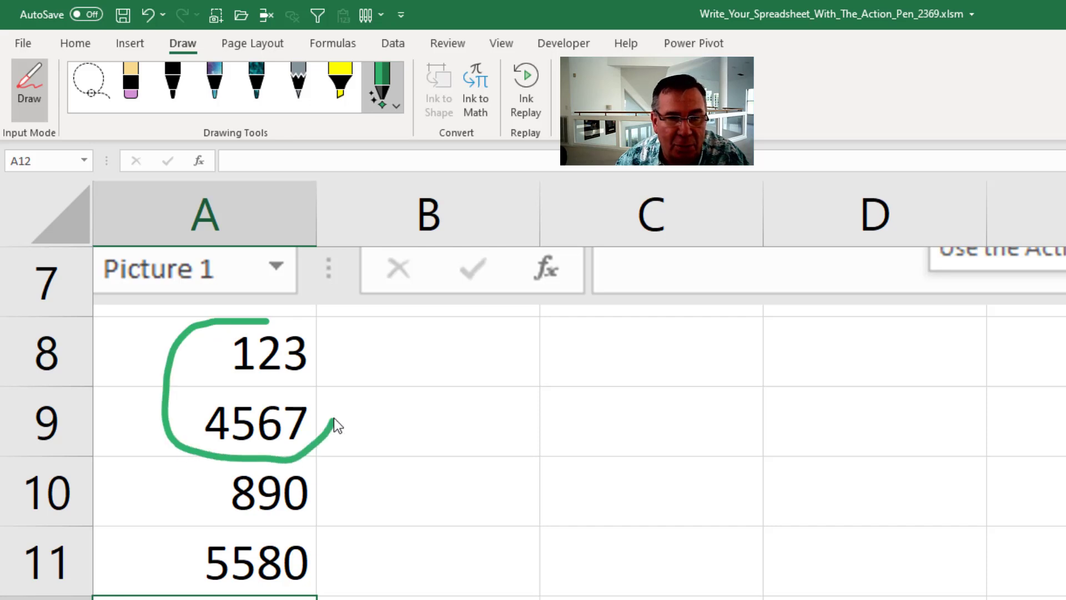
left_click_drag(266, 327, 260, 324)
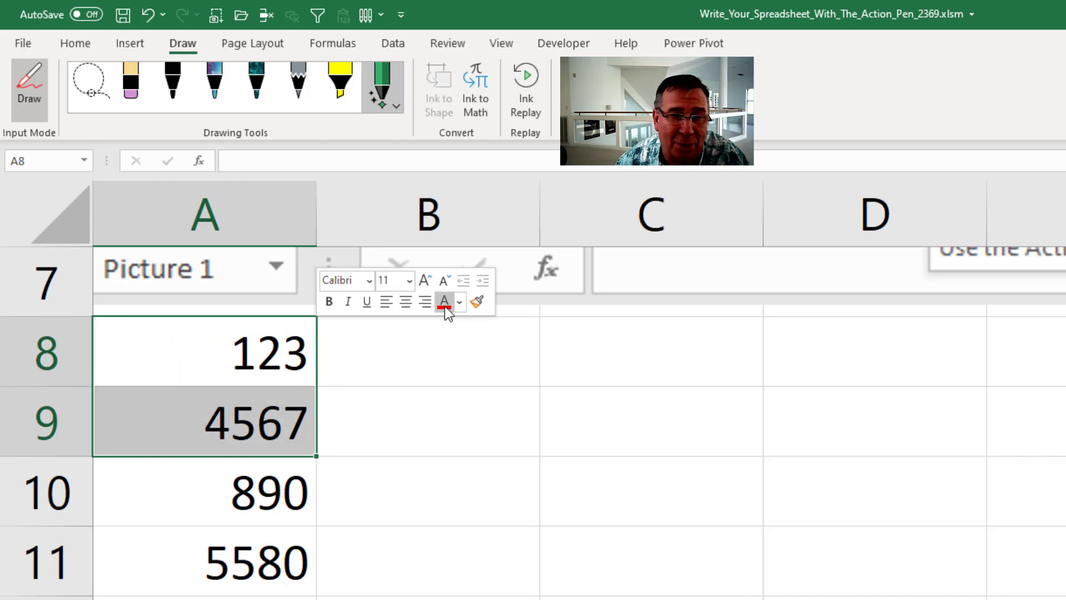
left_click(458, 300)
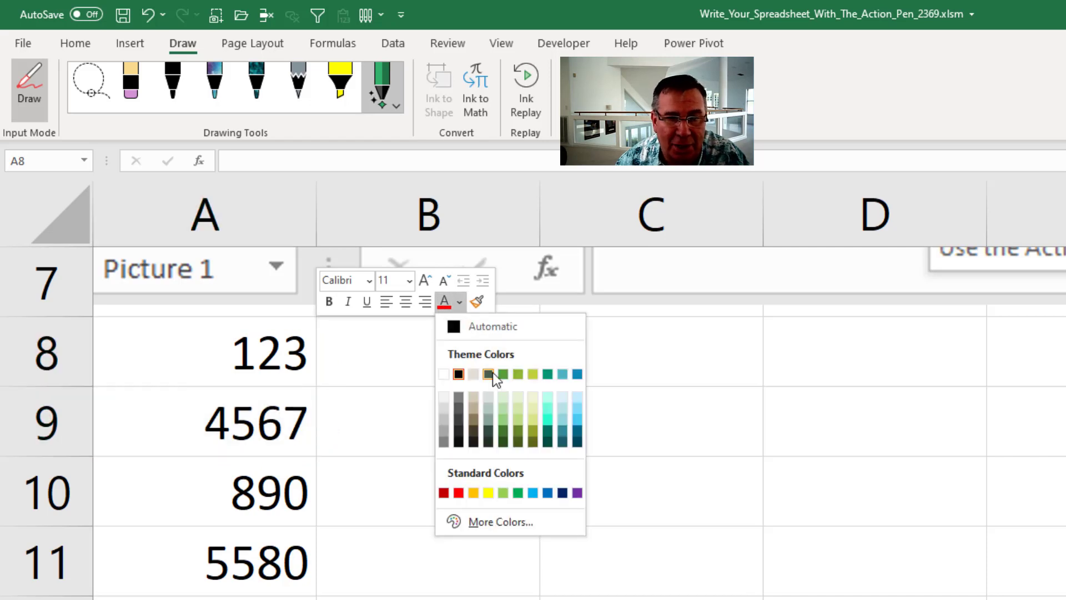
left_click(548, 372)
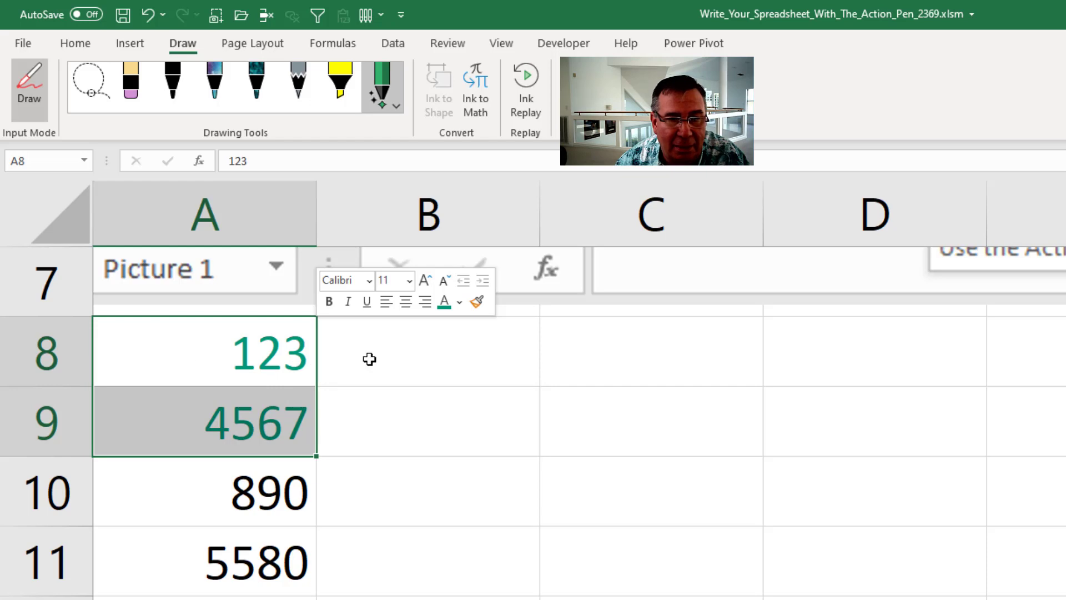
- Handwrite 234 over A8 with the Action Pen, replacing 123 and raising the total to 5691
left_click(261, 327)
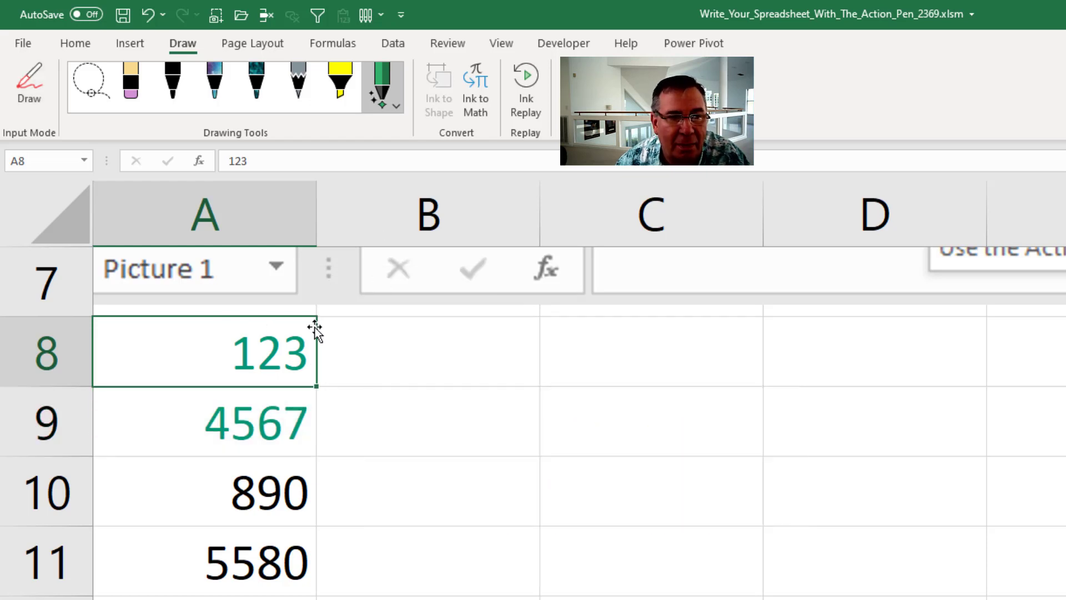
left_click(28, 81)
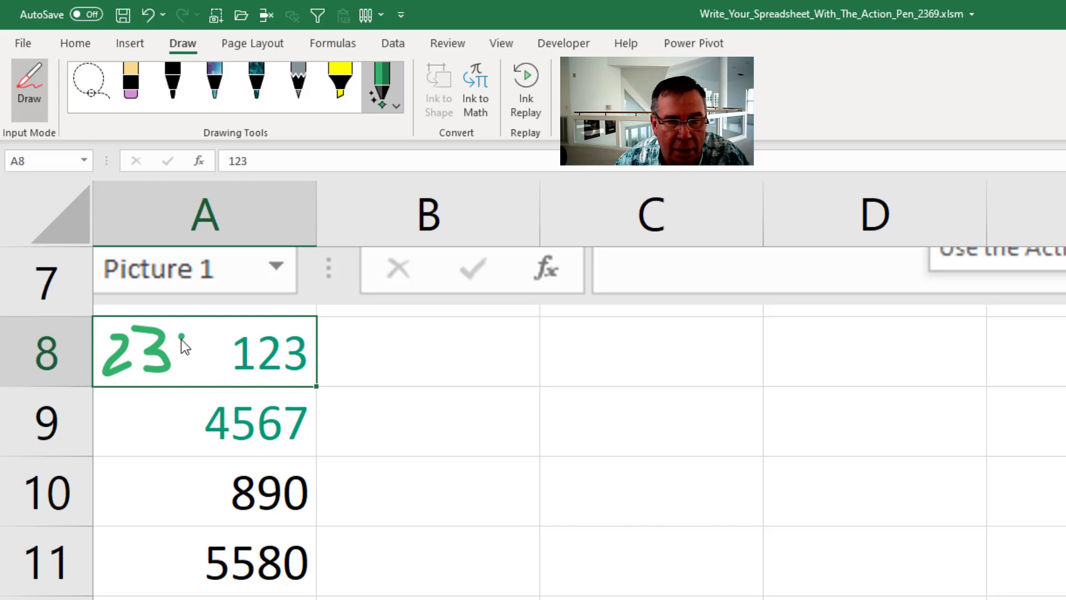
left_click_drag(204, 338, 208, 373)
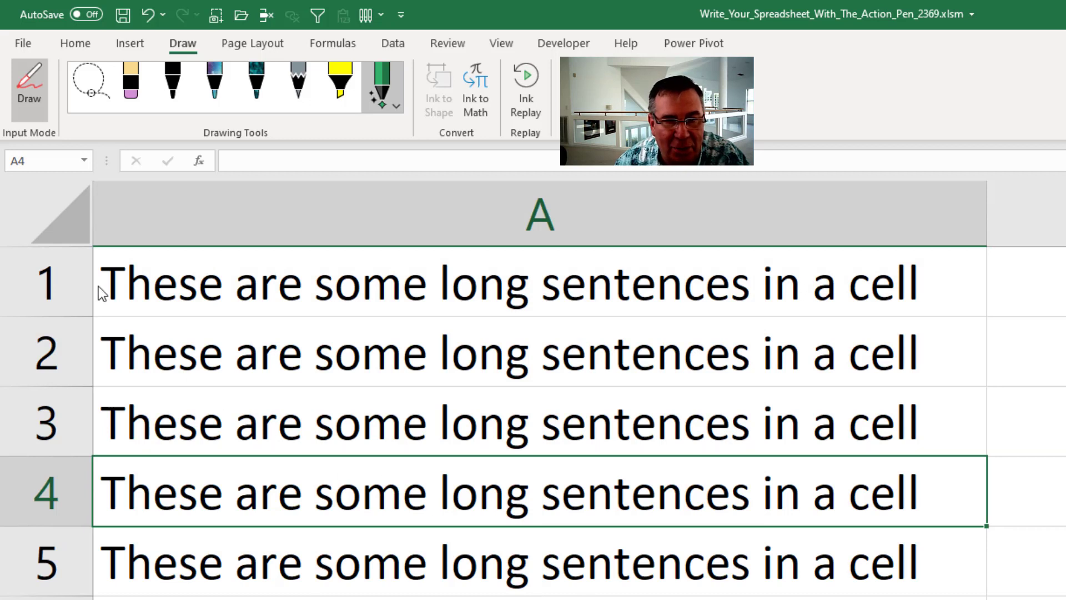
- Strike through the sentences in A1 and A2, and the word 'long' in row 3, to delete them
left_click_drag(98, 284, 358, 285)
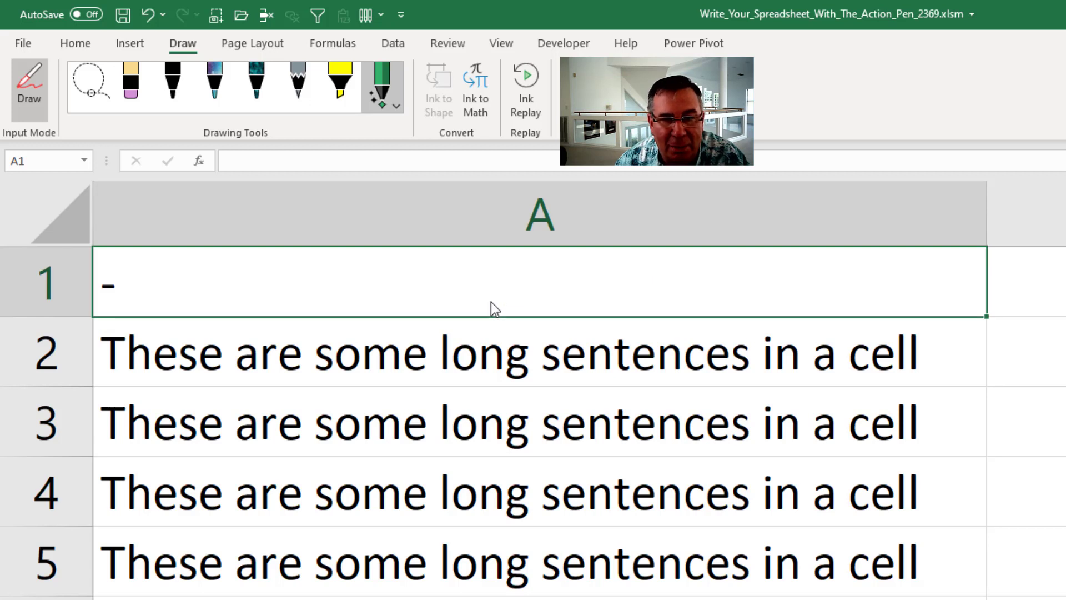
mouse_move(99, 350)
left_mouse_down()
mouse_move(873, 367)
mouse_move(924, 357)
left_mouse_up()
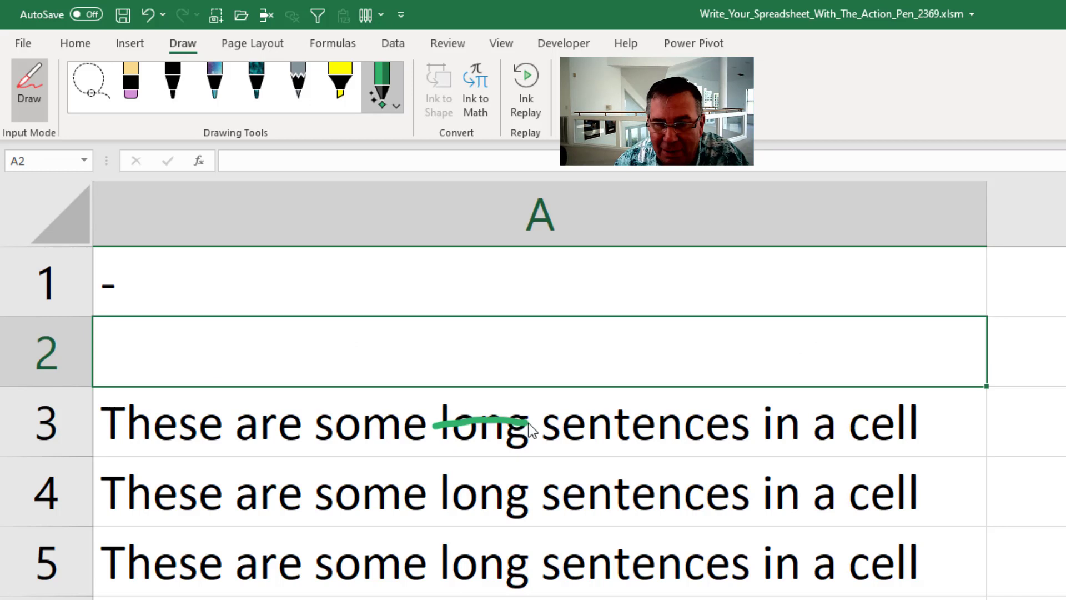
left_click_drag(528, 423, 530, 422)
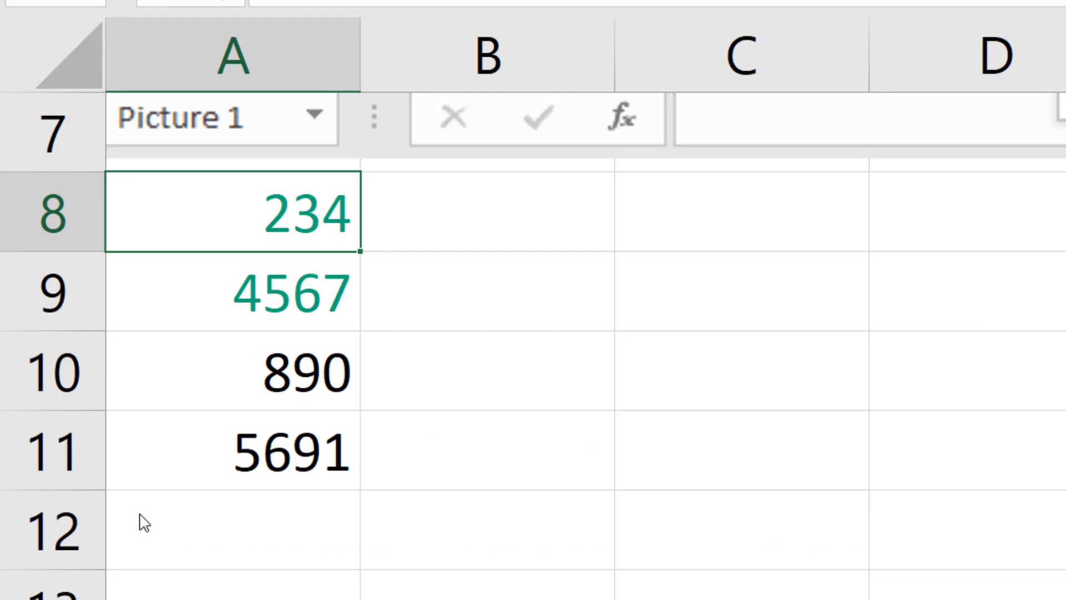
- Handwrite a word with a dotted i into cell A12 using the Action Pen
mouse_move(133, 510)
left_mouse_down()
mouse_move(135, 555)
mouse_move(144, 501)
mouse_move(155, 551)
mouse_move(136, 554)
mouse_move(174, 556)
left_mouse_up()
left_click(170, 514)
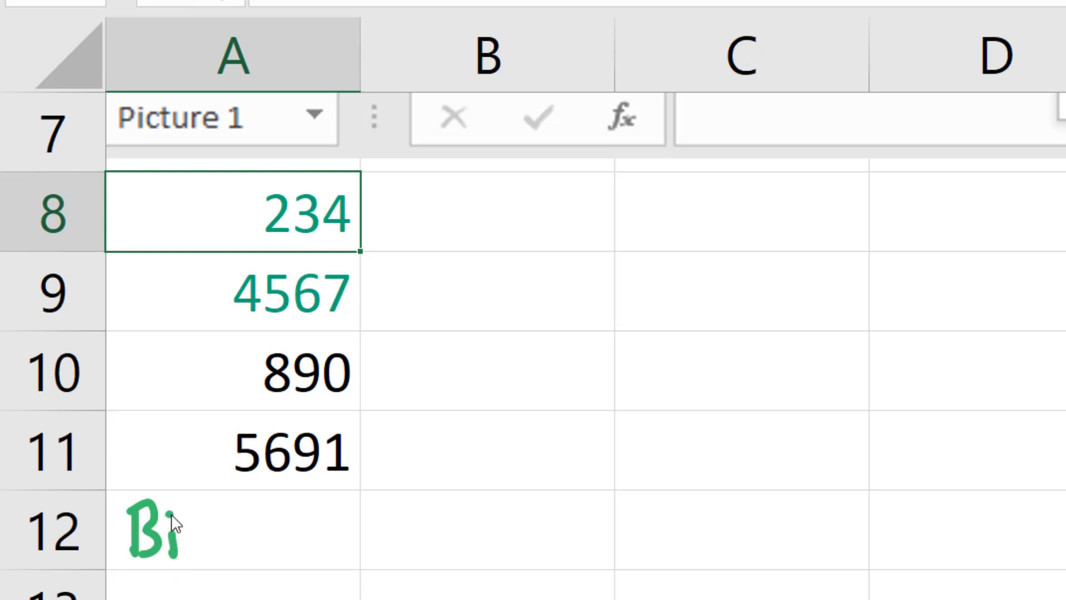
left_click_drag(197, 503, 200, 556)
left_click_drag(216, 502, 220, 560)
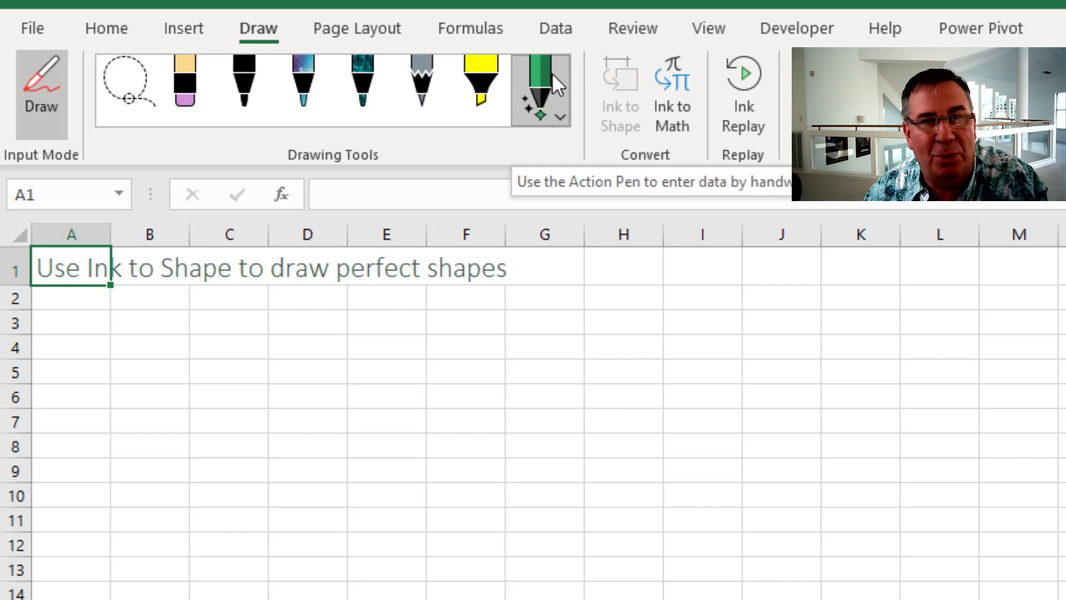
- Choose the galaxy glitter pen, then draw a Z across columns A–B and loops around column D
left_click(307, 99)
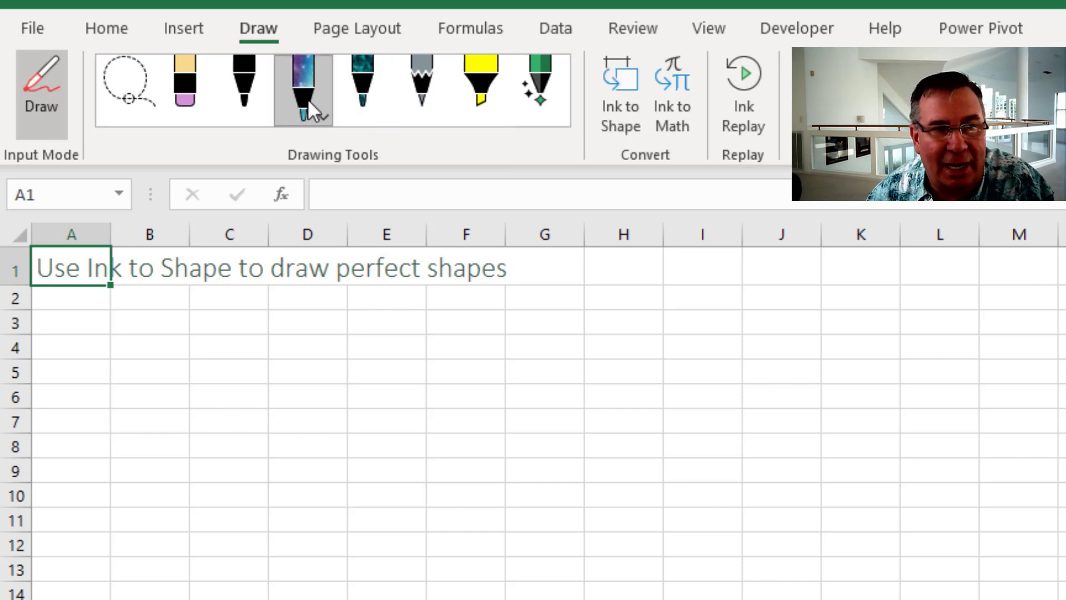
left_click(326, 115)
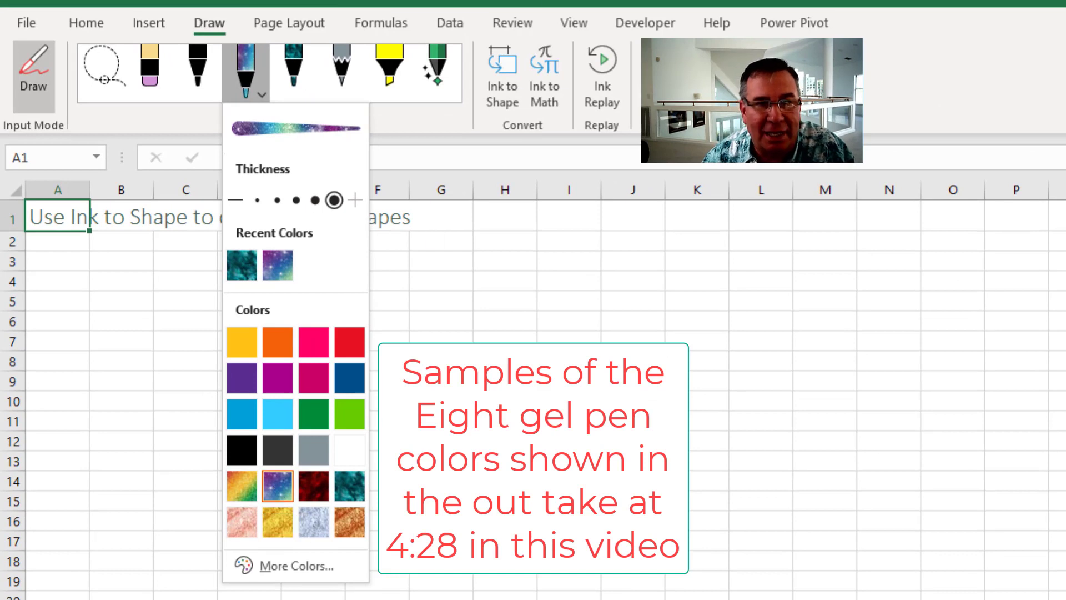
left_click(121, 347)
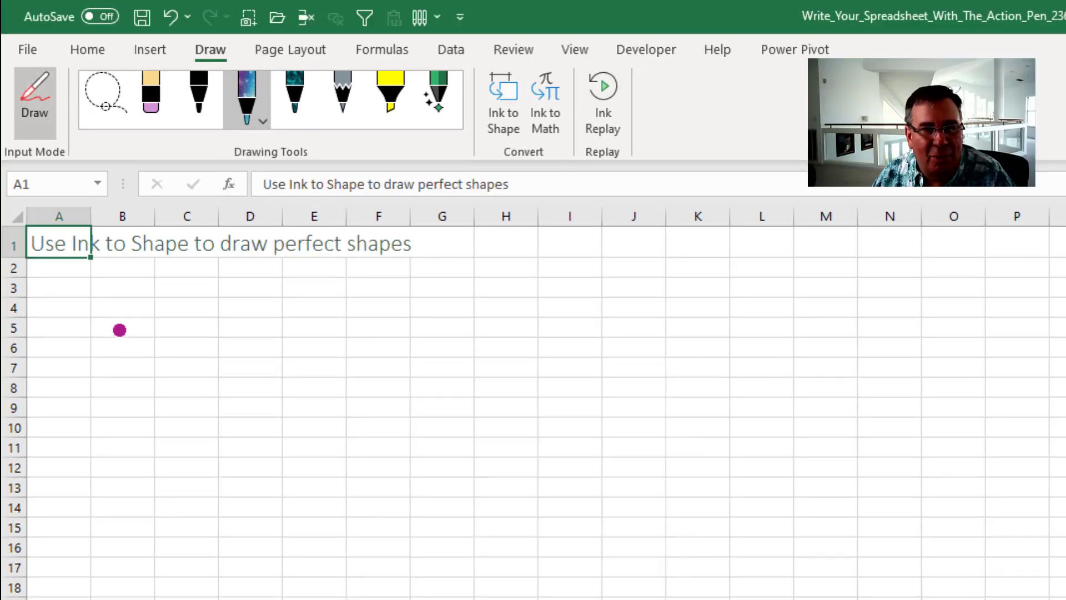
left_click_drag(112, 319, 166, 435)
mouse_move(278, 327)
left_mouse_down()
mouse_move(228, 374)
mouse_move(333, 343)
mouse_move(369, 388)
left_mouse_up()
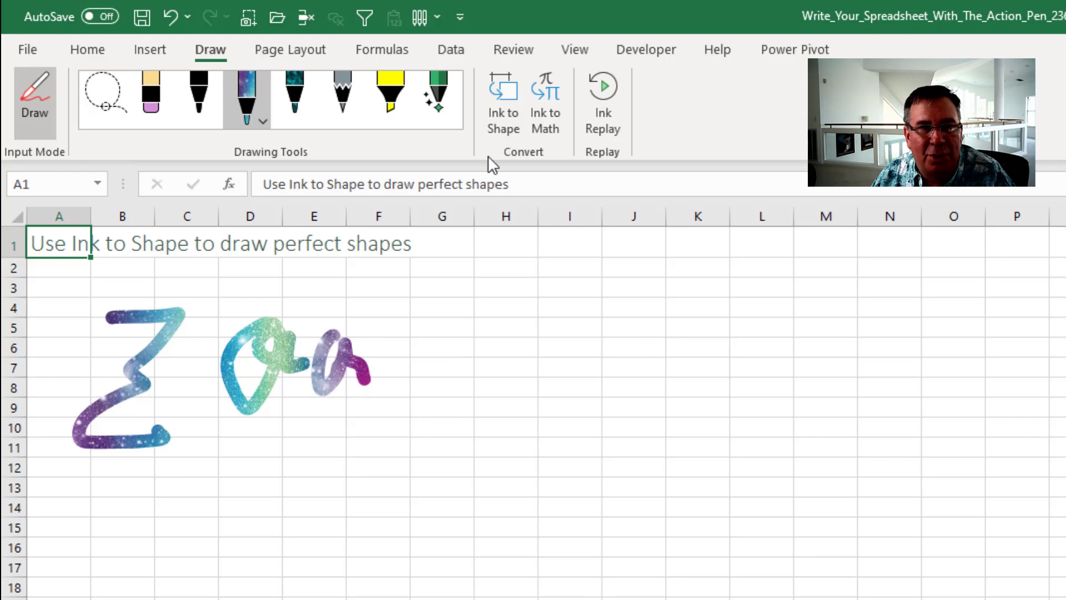
- With Ink to Shape on, draw a square around G4:H8 and a circle in columns I–J
left_click(504, 113)
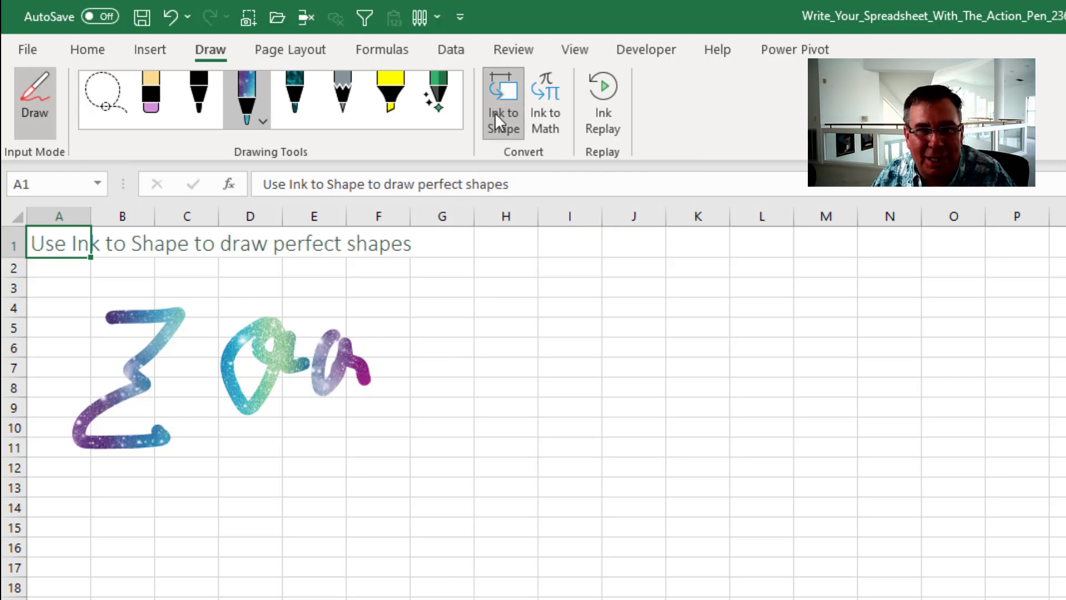
mouse_move(442, 310)
left_mouse_down()
mouse_move(518, 312)
mouse_move(518, 376)
mouse_move(442, 376)
mouse_move(444, 328)
mouse_move(476, 311)
left_mouse_up()
mouse_move(632, 309)
left_mouse_down()
mouse_move(605, 311)
mouse_move(585, 374)
mouse_move(638, 350)
mouse_move(632, 304)
left_mouse_up()
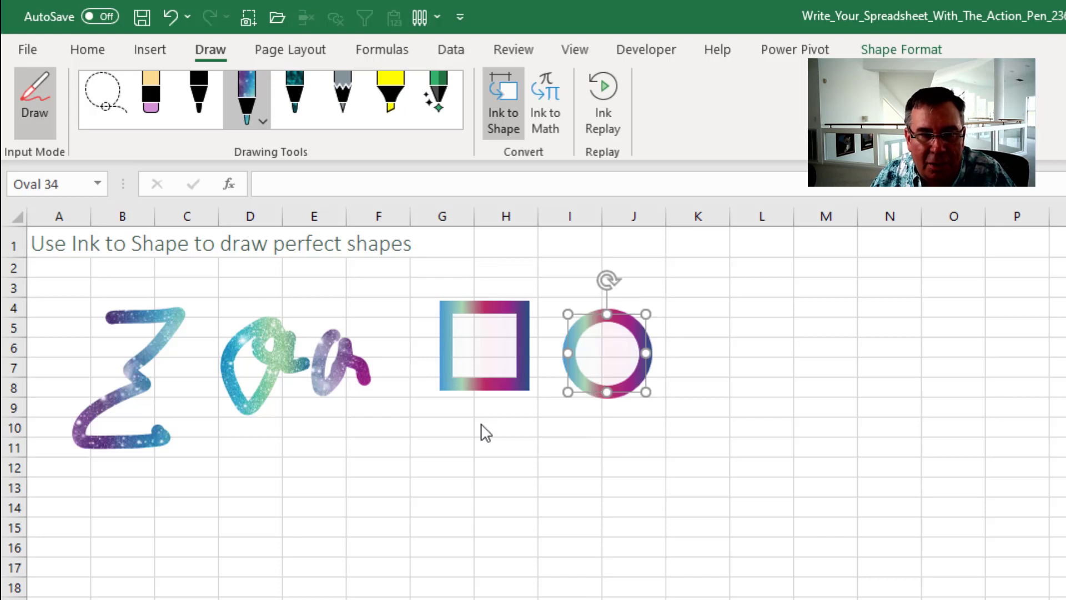
left_click_drag(481, 422, 471, 476)
- Draw a triangle below the square, an oval below the circle, and a parallelogram lower left
mouse_move(478, 483)
left_mouse_down()
mouse_move(530, 482)
mouse_move(479, 417)
left_mouse_up()
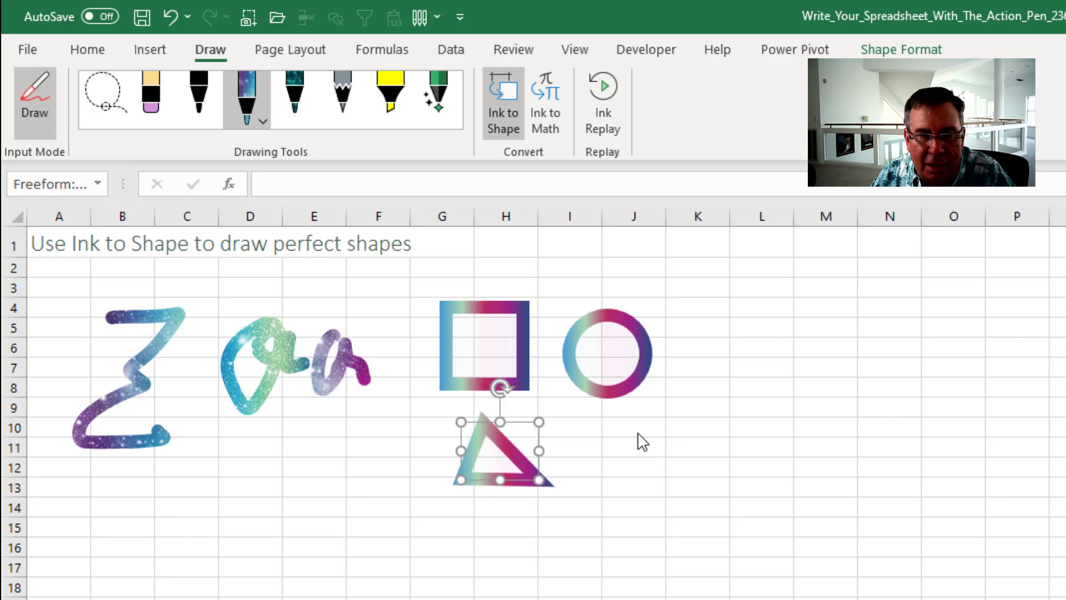
mouse_move(638, 432)
left_mouse_down()
mouse_move(619, 440)
mouse_move(602, 580)
mouse_move(682, 547)
mouse_move(648, 437)
mouse_move(643, 444)
left_mouse_up()
mouse_move(360, 533)
left_mouse_down()
mouse_move(305, 599)
mouse_move(362, 599)
left_mouse_up()
mouse_move(361, 452)
left_mouse_down()
mouse_move(397, 397)
mouse_move(408, 350)
mouse_move(368, 345)
left_mouse_up()
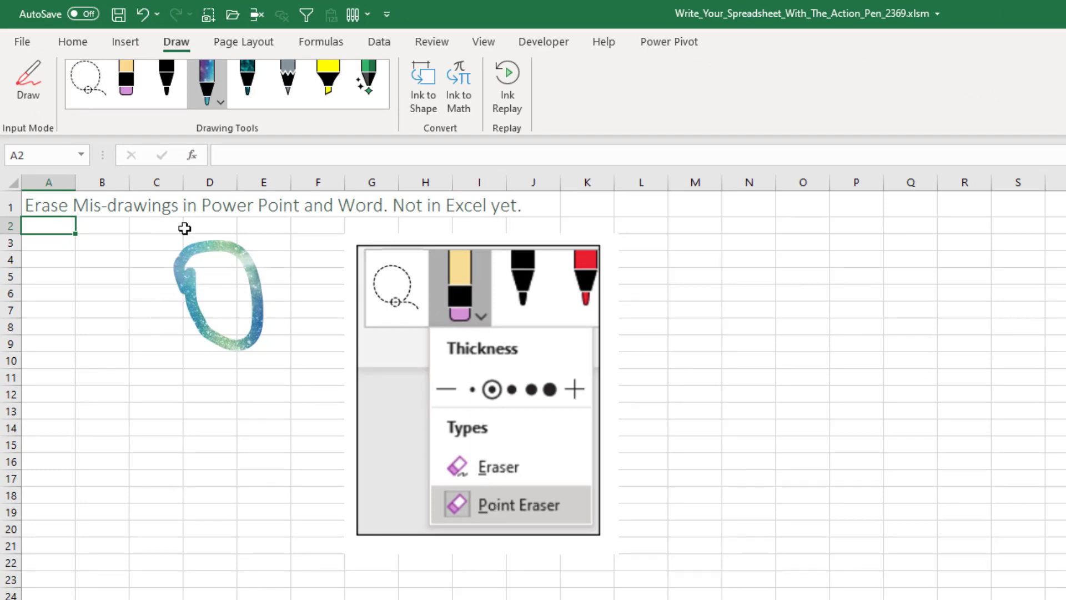
- Remove the blue-green galaxy ink loop with the Draw tab's Eraser
left_click(126, 90)
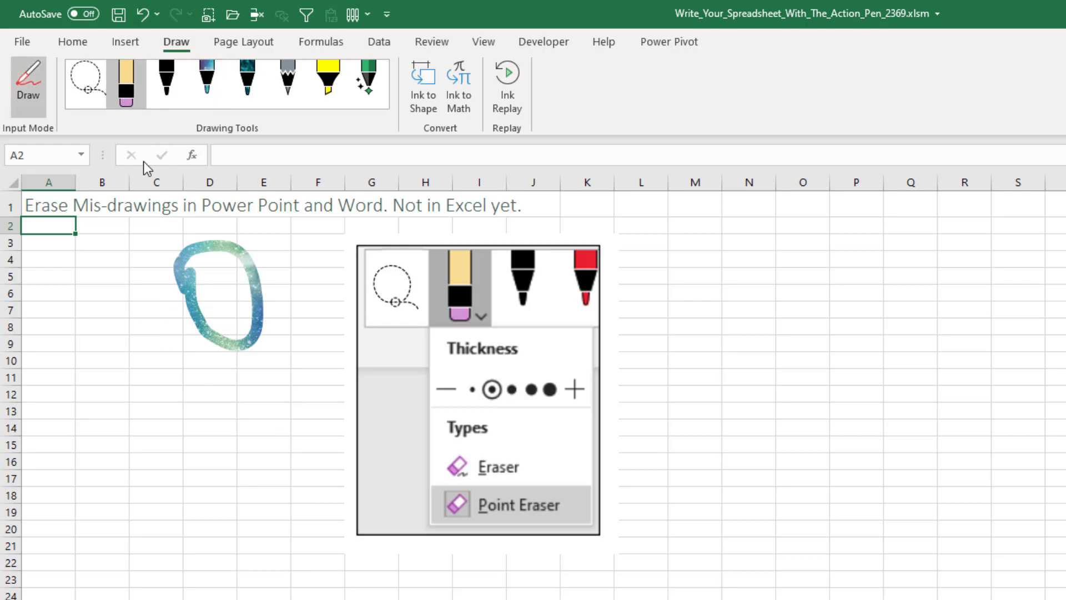
left_click(193, 278)
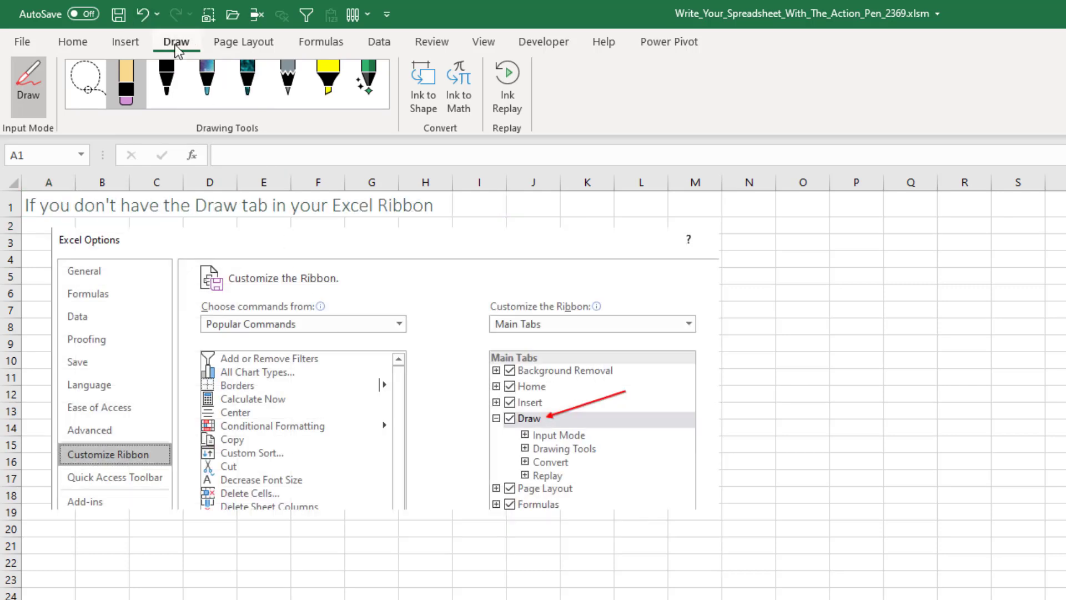
- In Excel Options > Customize the Ribbon, keep the Draw main tab ticked so it shows in the ribbon
right_click(175, 46)
left_click(198, 55)
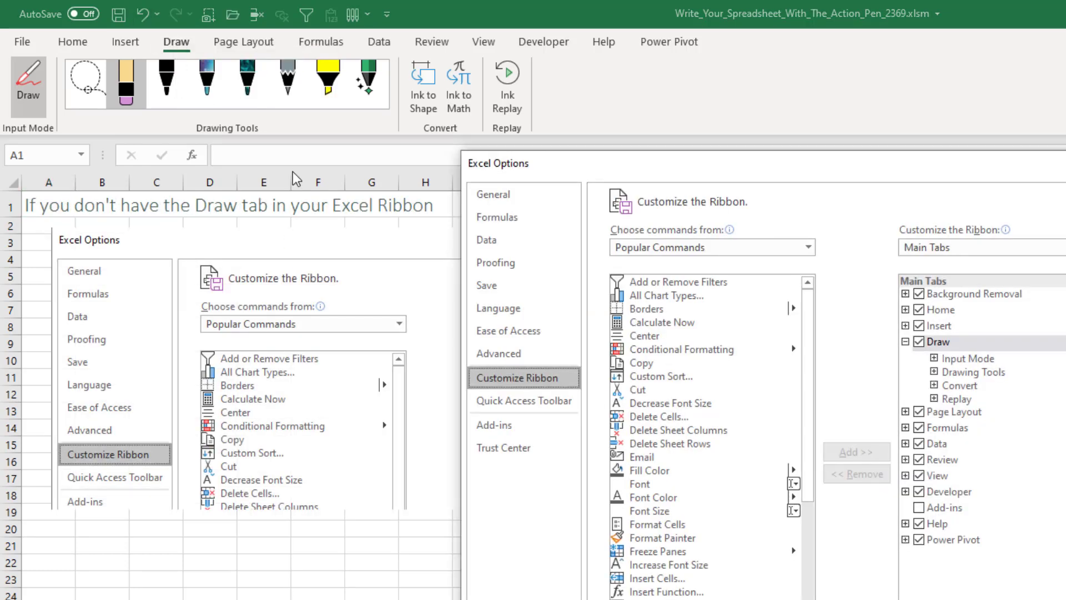
left_click(920, 343)
left_click(919, 343)
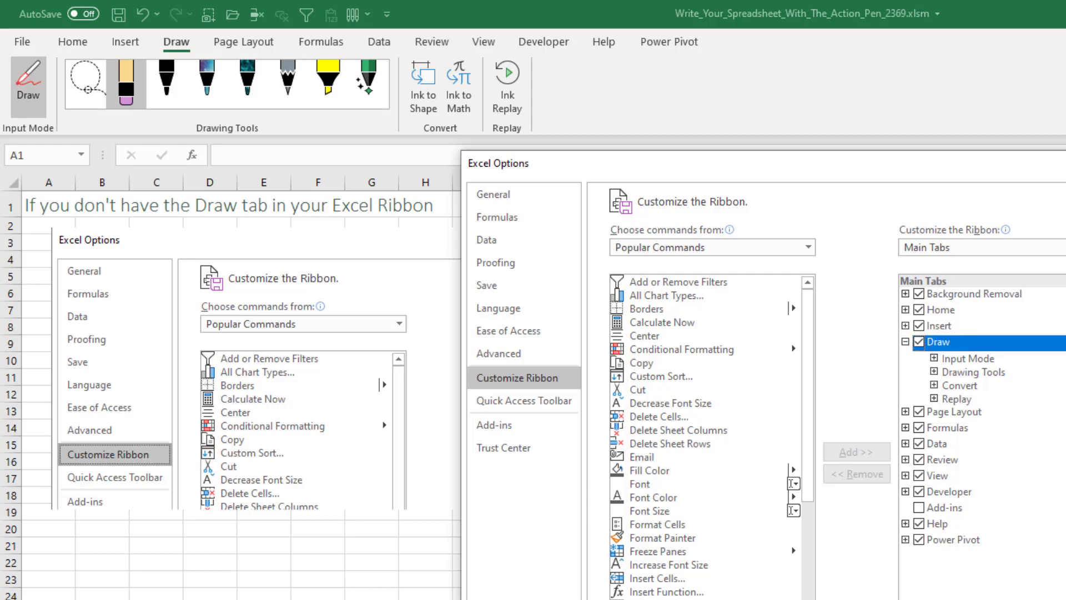